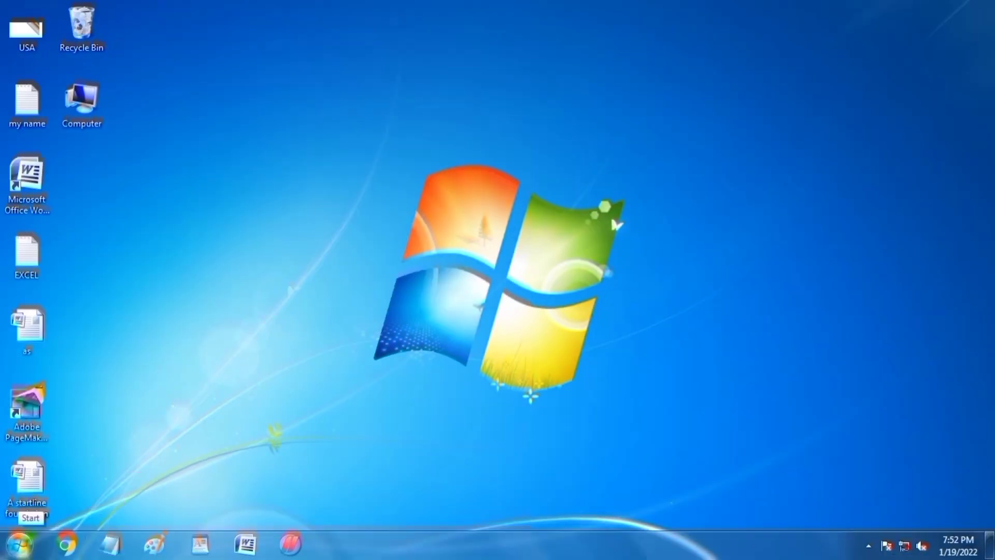
- Pin Microsoft Office Excel 2007 to the taskbar from the Start menu, then close the menu
{"action": "left_click", "coordinate": [19, 544]}
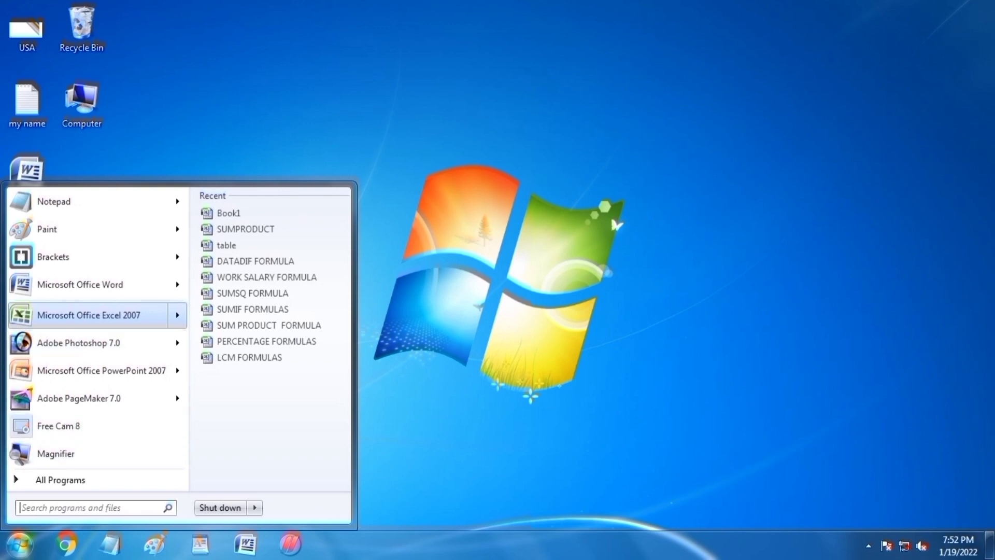
{"action": "right_click", "coordinate": [87, 315]}
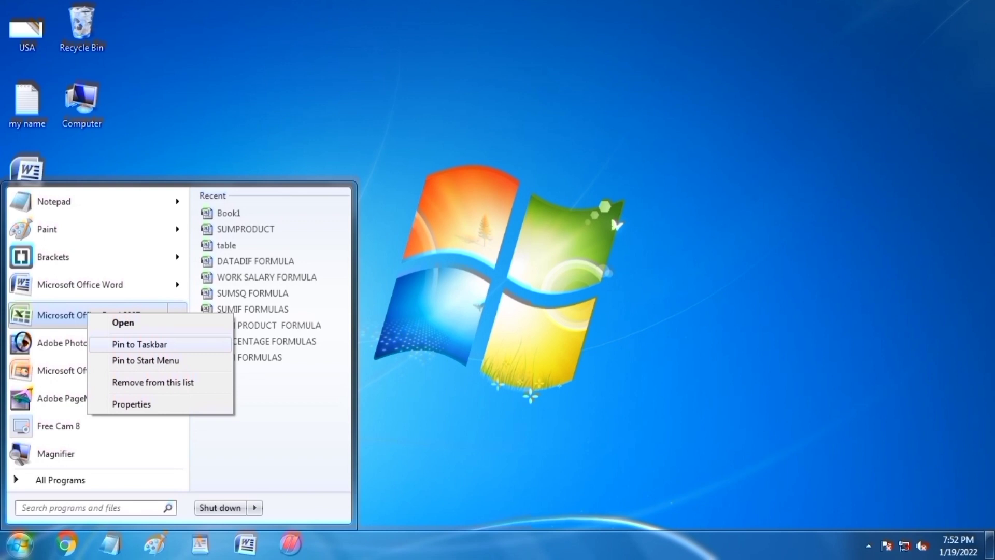
{"action": "left_click", "coordinate": [139, 344]}
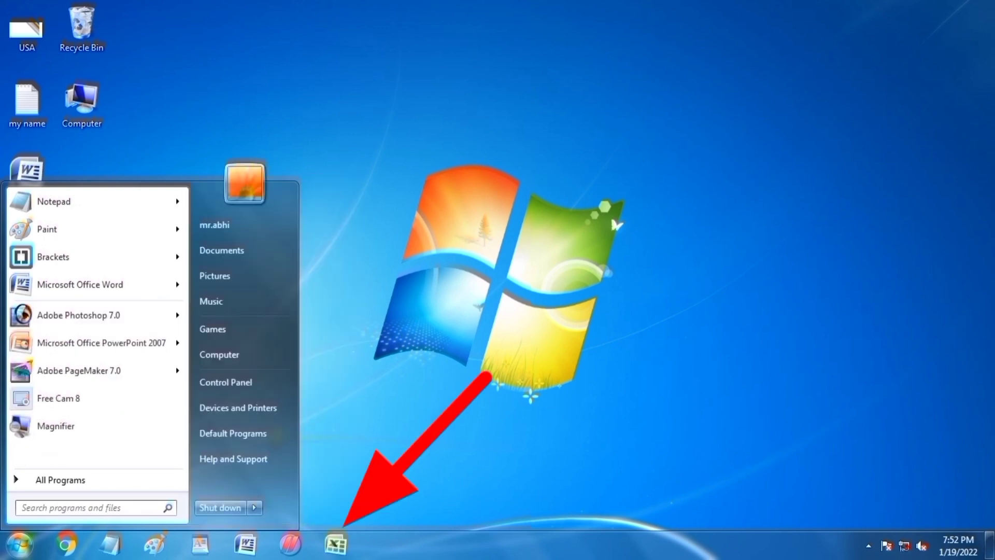
{"action": "key", "text": "Escape"}
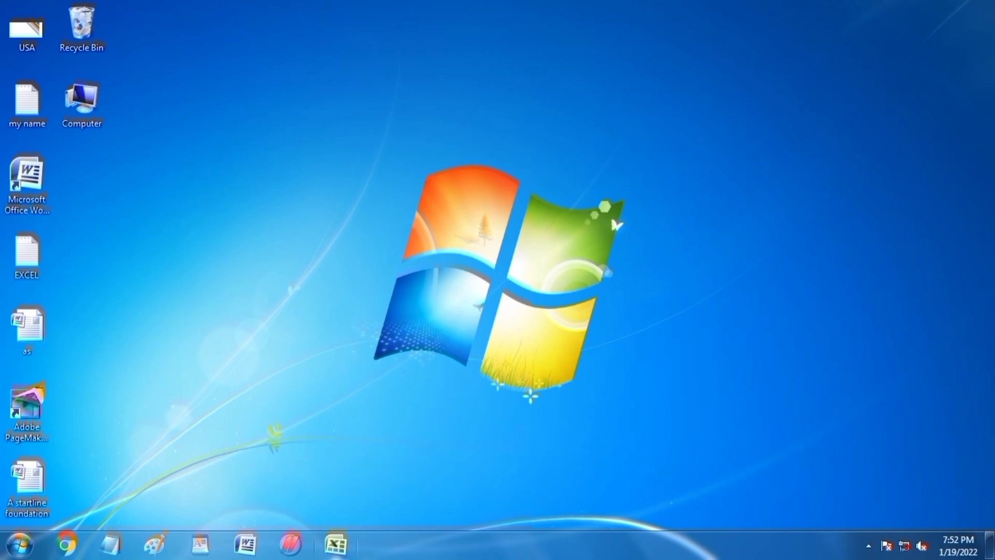
- Launch Excel from the pinned icon, maximize blank Book1, then switch to the EXCEL Notepad notes
{"action": "left_click", "coordinate": [335, 544]}
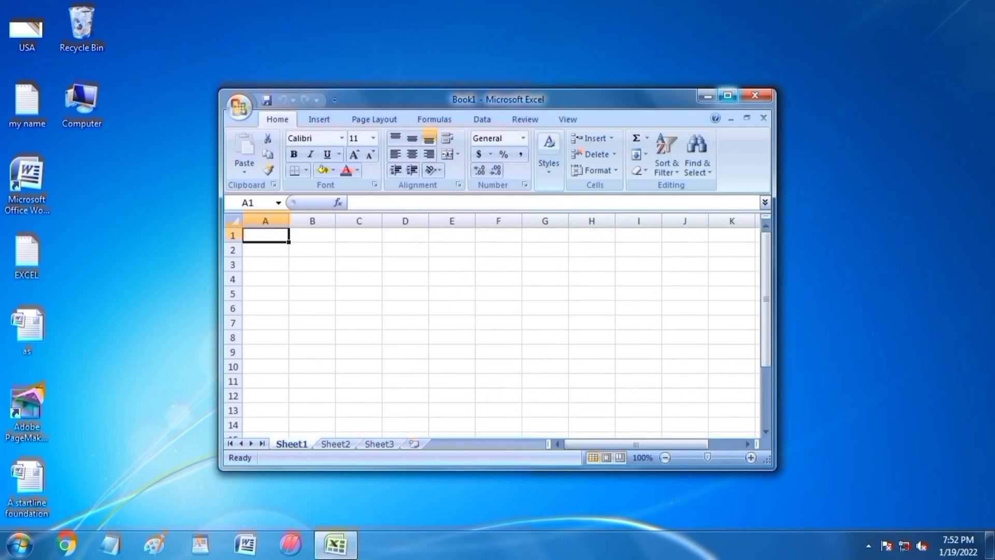
{"action": "left_click", "coordinate": [727, 95]}
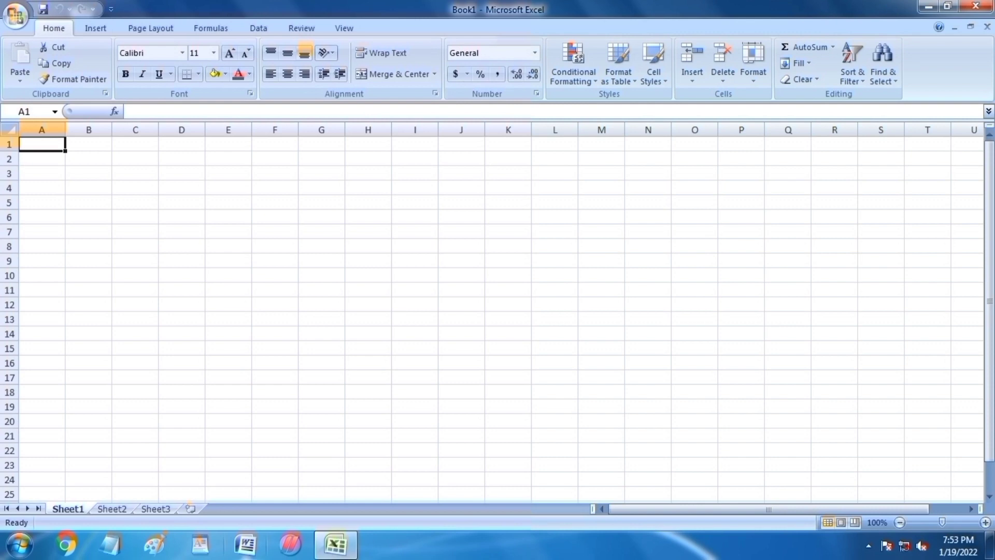
{"action": "key", "text": "alt+Tab"}
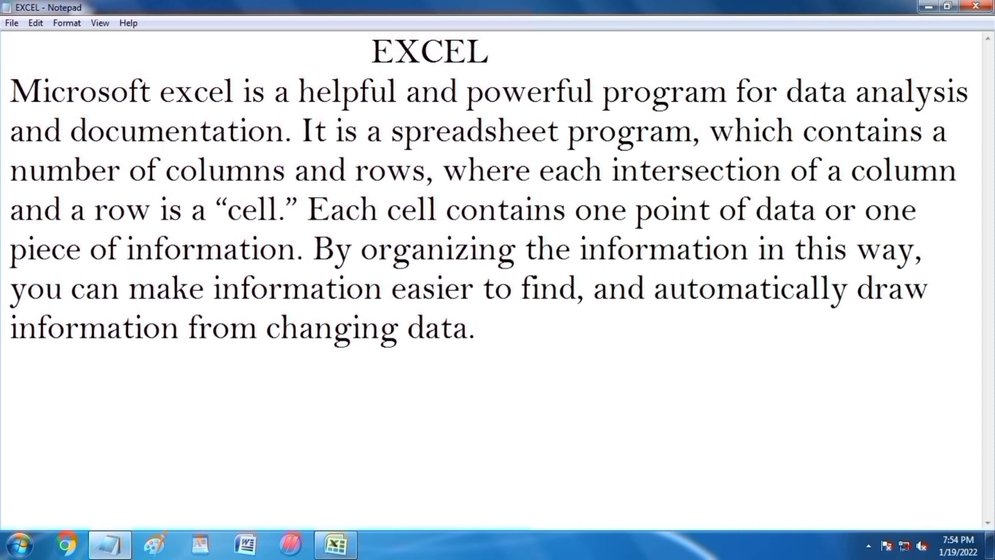
- Return to the Book1 workbook using the Excel taskbar button
{"action": "left_click", "coordinate": [336, 544]}
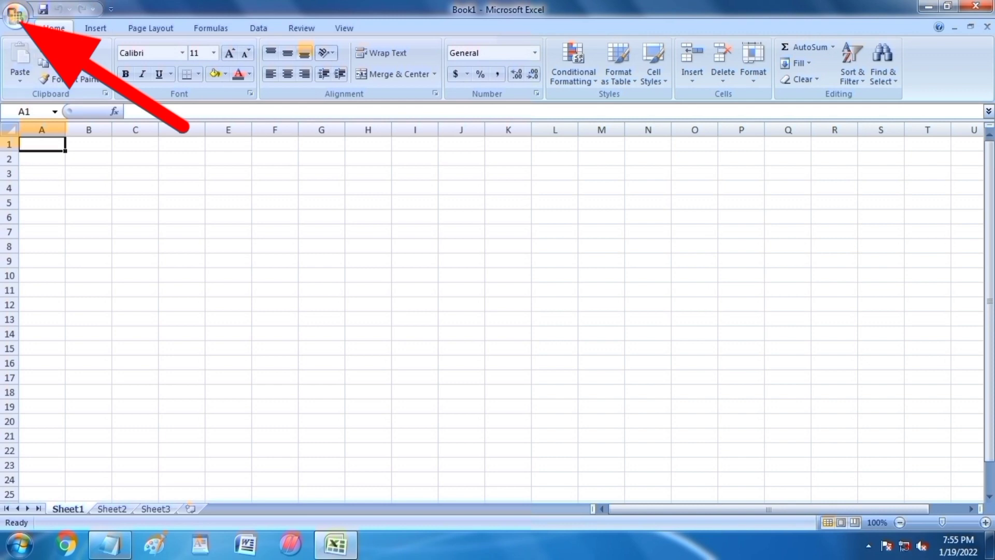
{"action": "left_click", "coordinate": [15, 14]}
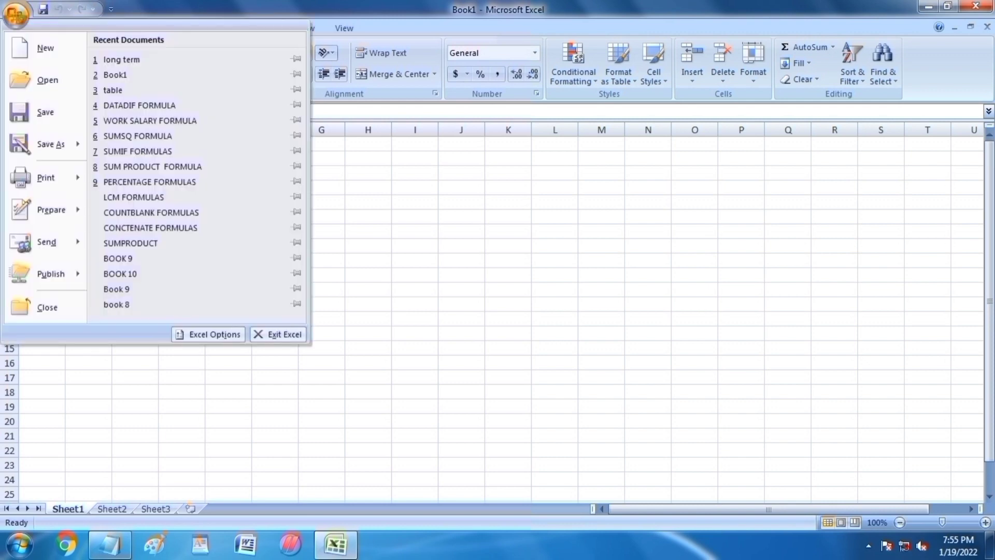
{"action": "left_click", "coordinate": [16, 15]}
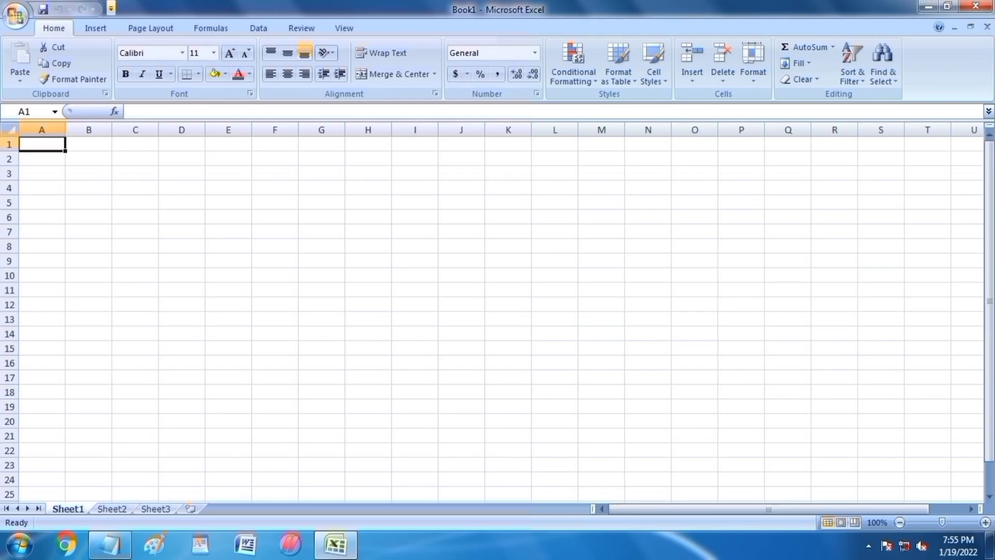
- Add the New command to the Quick Access Toolbar
{"action": "left_click", "coordinate": [111, 8]}
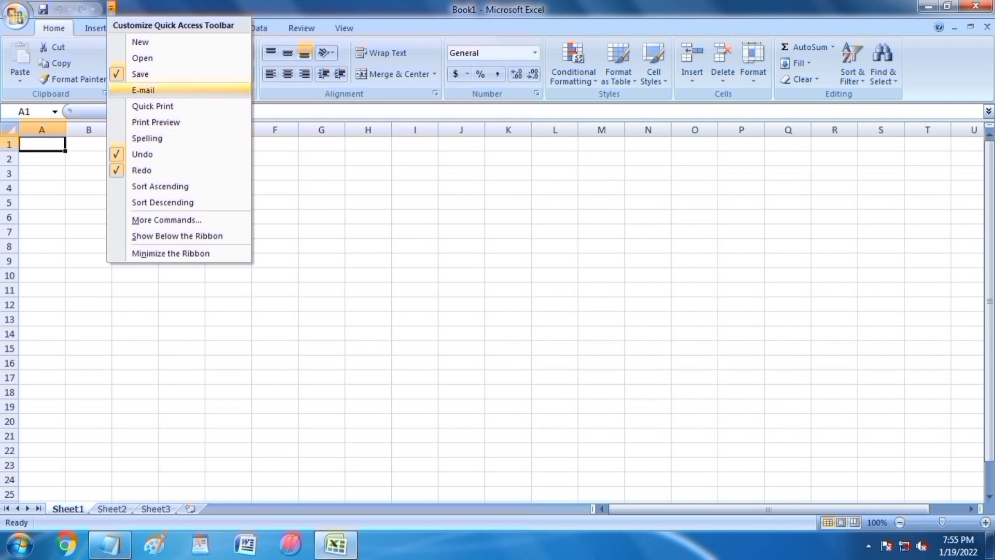
{"action": "left_click", "coordinate": [140, 41]}
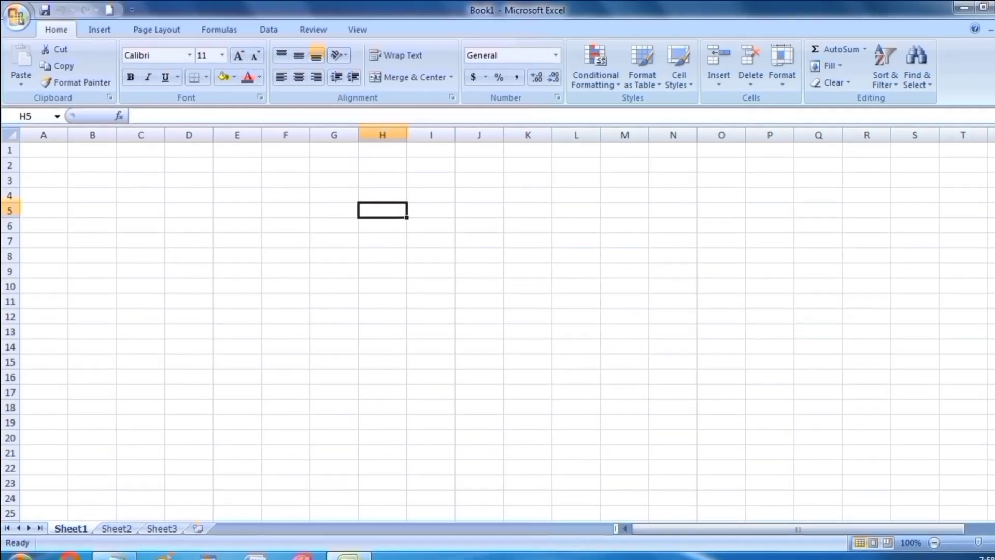
- Enter 2 in cell H5 and 2 in cell H6
{"action": "type", "text": "2"}
{"action": "key", "text": "Return"}
{"action": "type", "text": "2"}
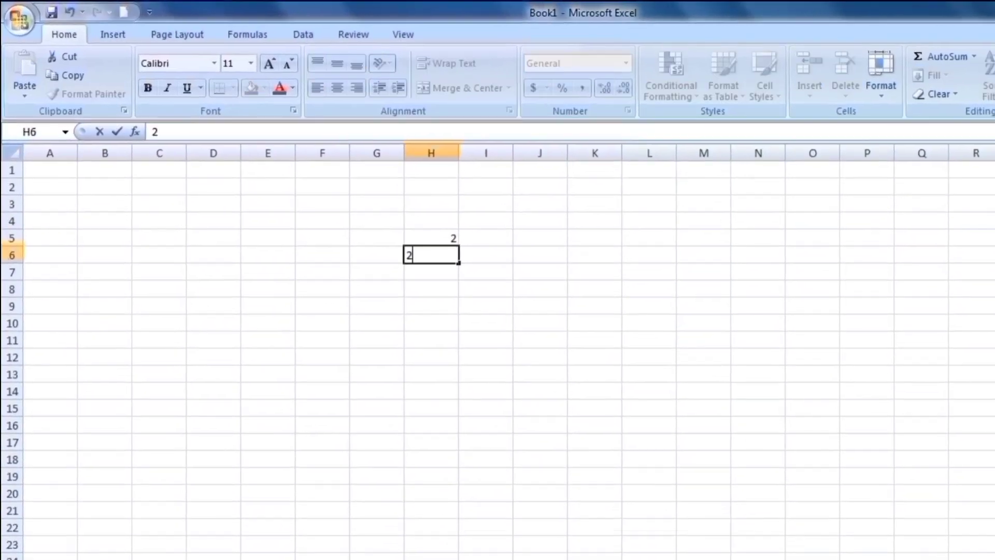
{"action": "left_click", "coordinate": [406, 271]}
{"action": "key", "text": "Return"}
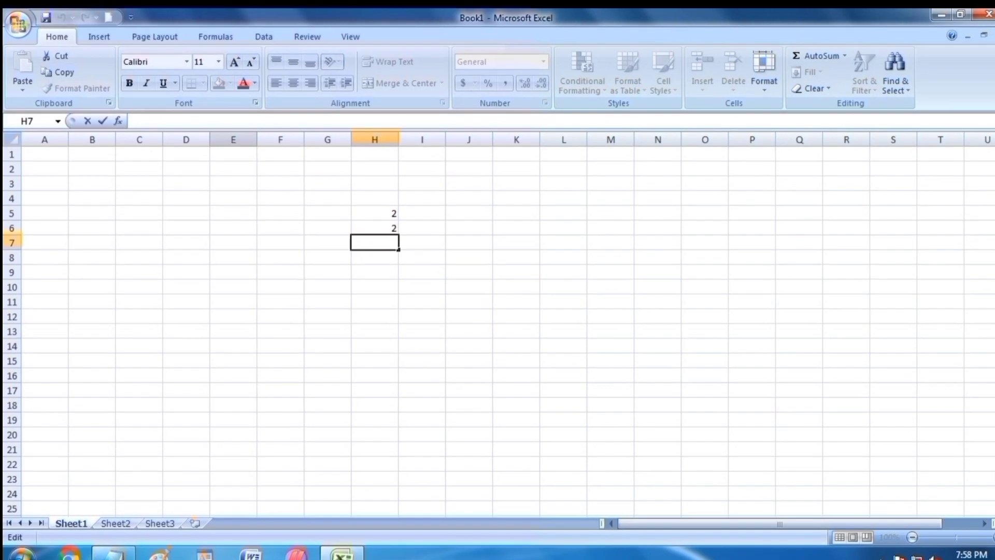
- Enter =SUM(H5,H6) in H7, giving 4, and review the formula in edit mode
{"action": "type", "text": "=s"}
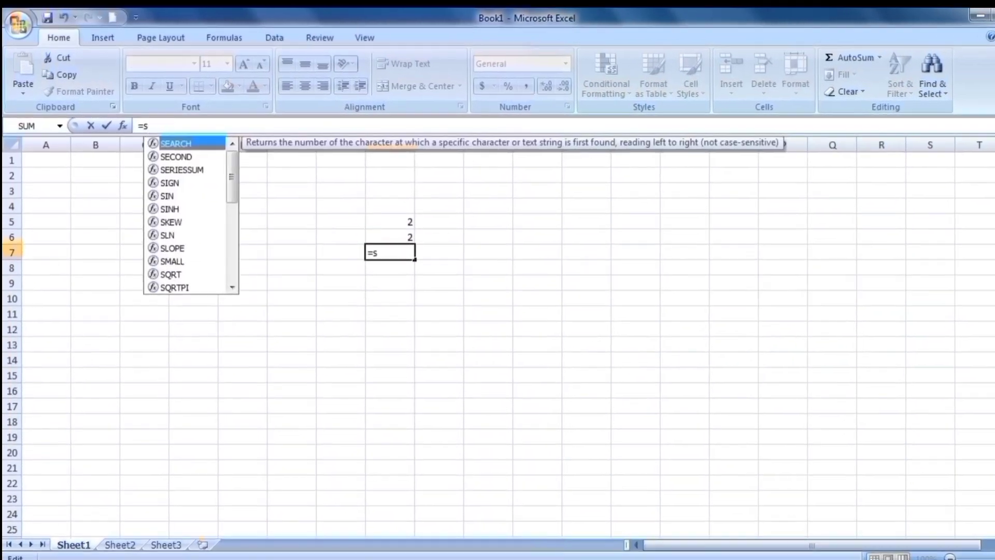
{"action": "type", "text": "um"}
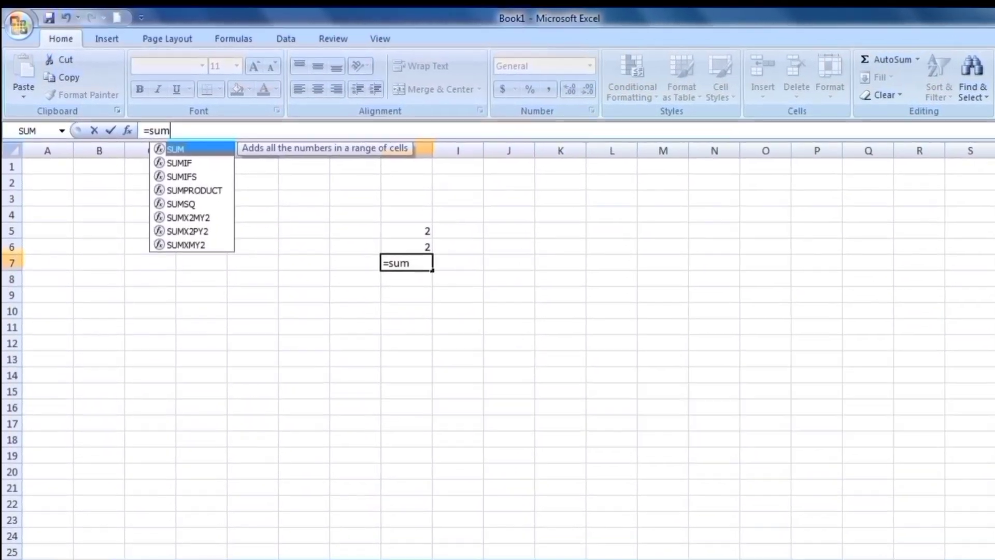
{"action": "type", "text": "("}
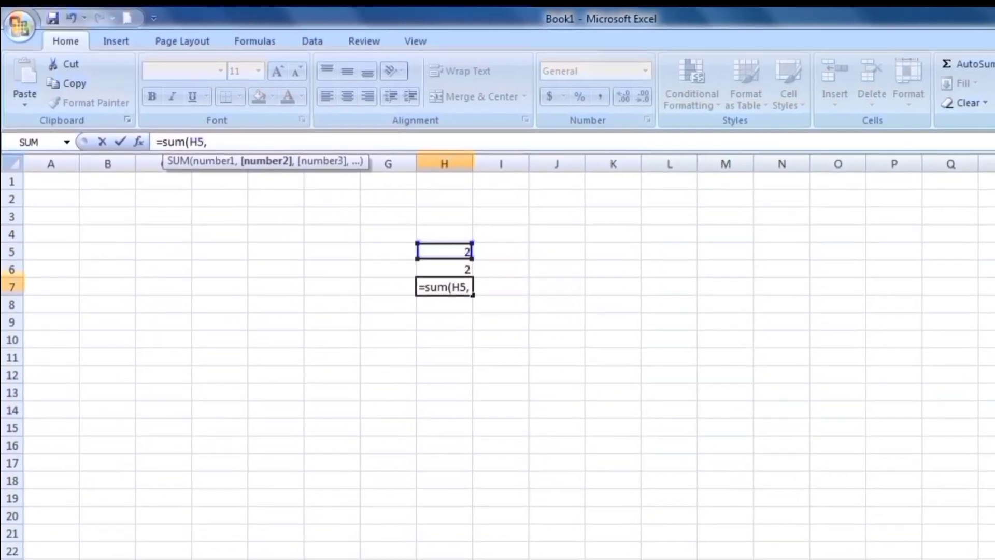
{"action": "left_click", "coordinate": [439, 266]}
{"action": "key", "text": "Return"}
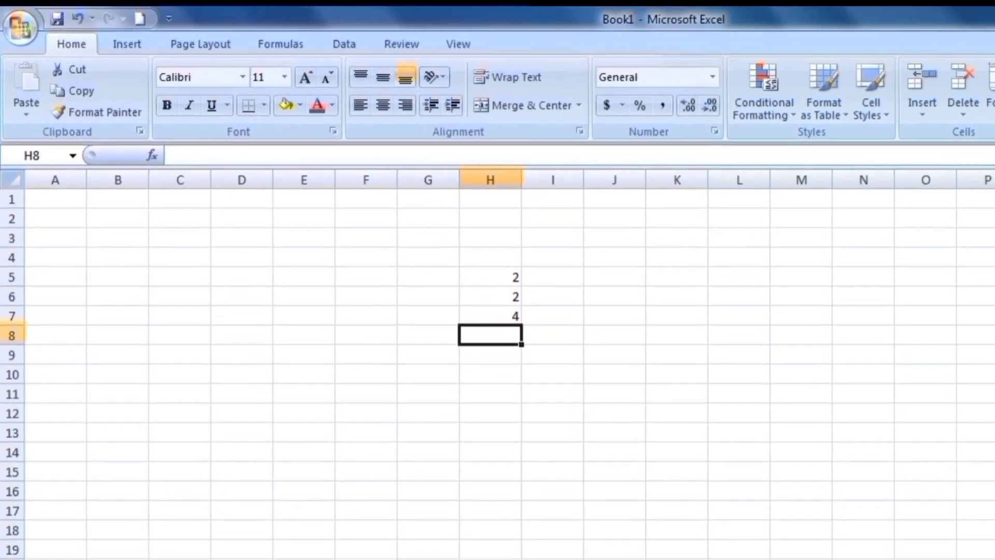
{"action": "left_click", "coordinate": [484, 312]}
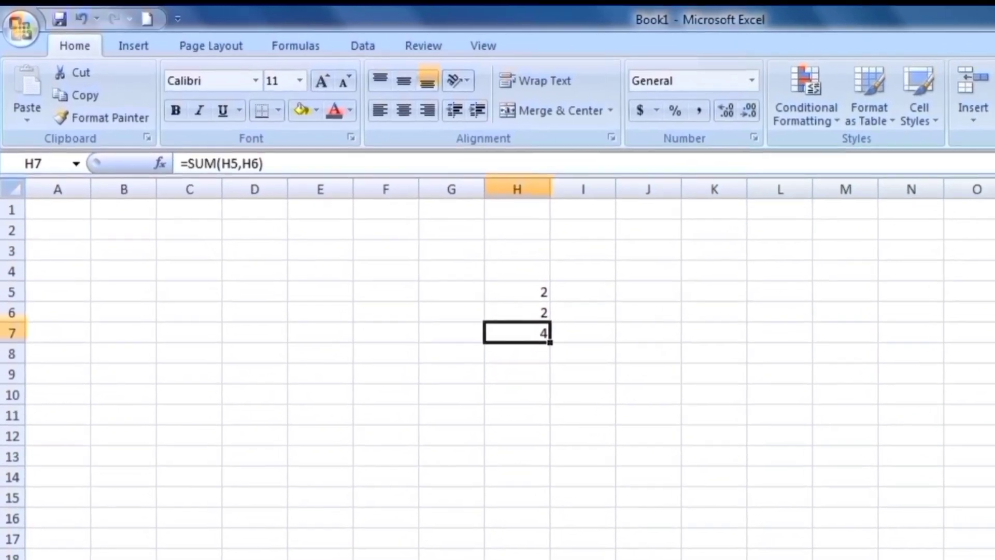
{"action": "key", "text": "F2"}
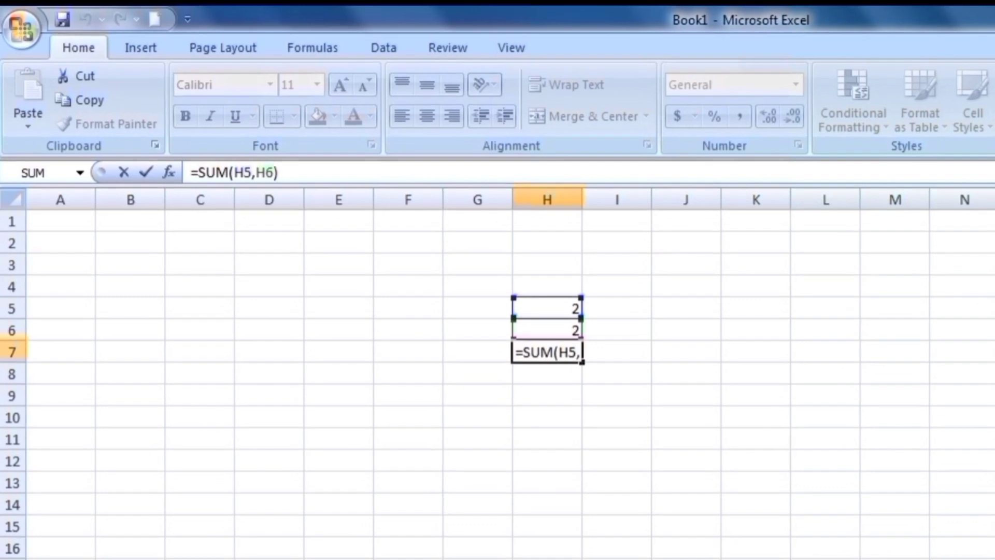
{"action": "left_click", "coordinate": [354, 390]}
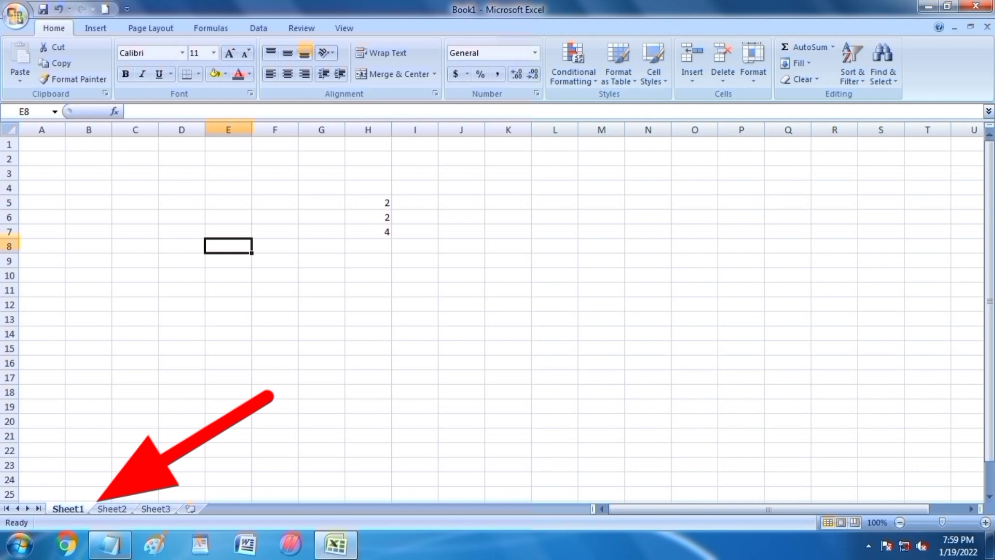
- Move through to Sheet3 and insert new worksheets Sheet4 through Sheet6
{"action": "key", "text": "ctrl+Page_Down"}
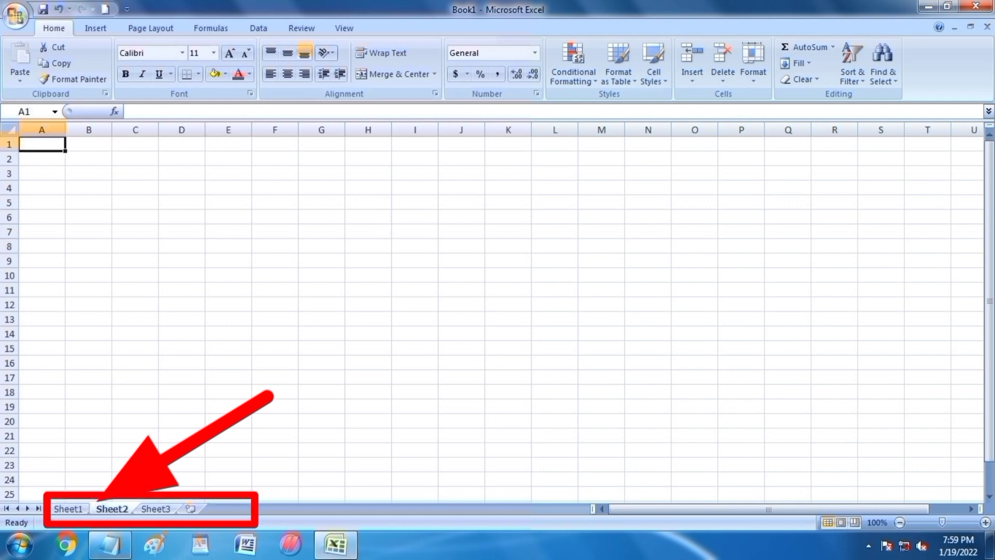
{"action": "key", "text": "ctrl+Page_Down"}
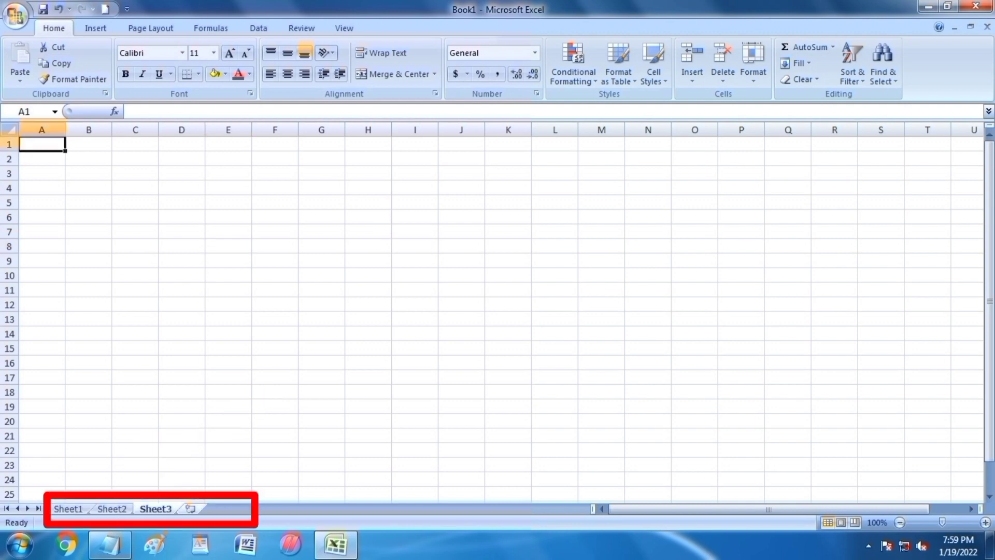
{"action": "left_click", "coordinate": [191, 508]}
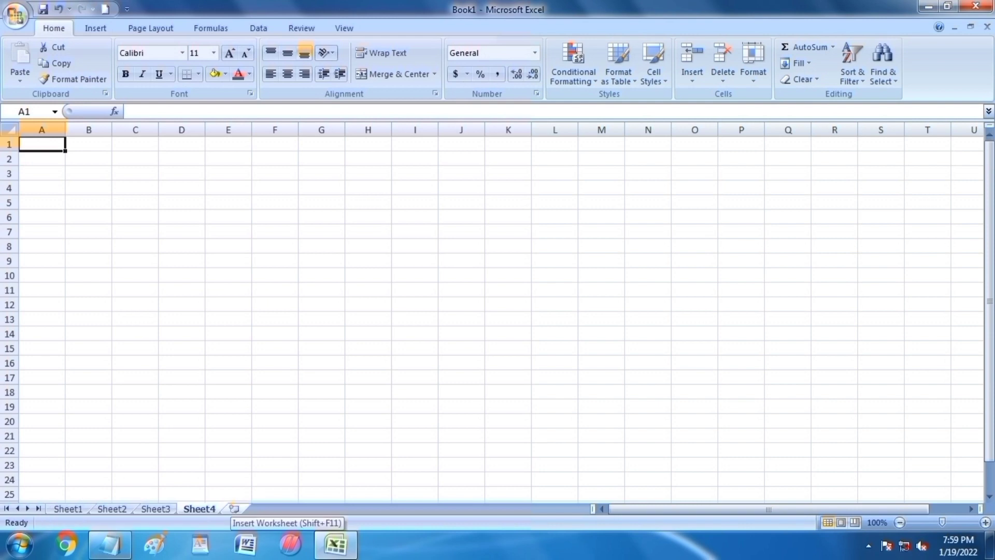
{"action": "left_click", "coordinate": [234, 508]}
{"action": "left_click", "coordinate": [277, 509]}
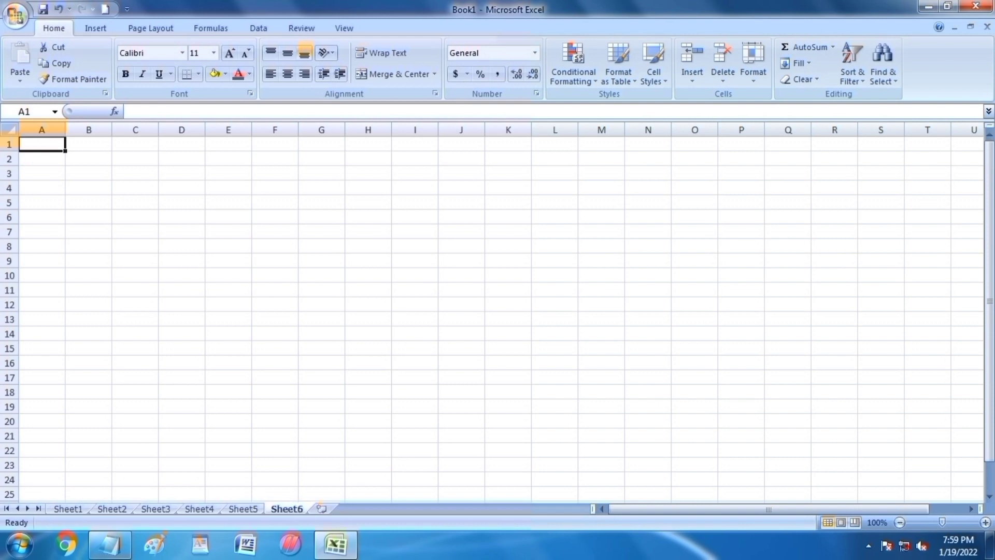
{"action": "key", "text": "shift+F11"}
{"action": "left_click", "coordinate": [274, 500]}
{"action": "left_click", "coordinate": [322, 334]}
{"action": "left_click", "coordinate": [322, 218]}
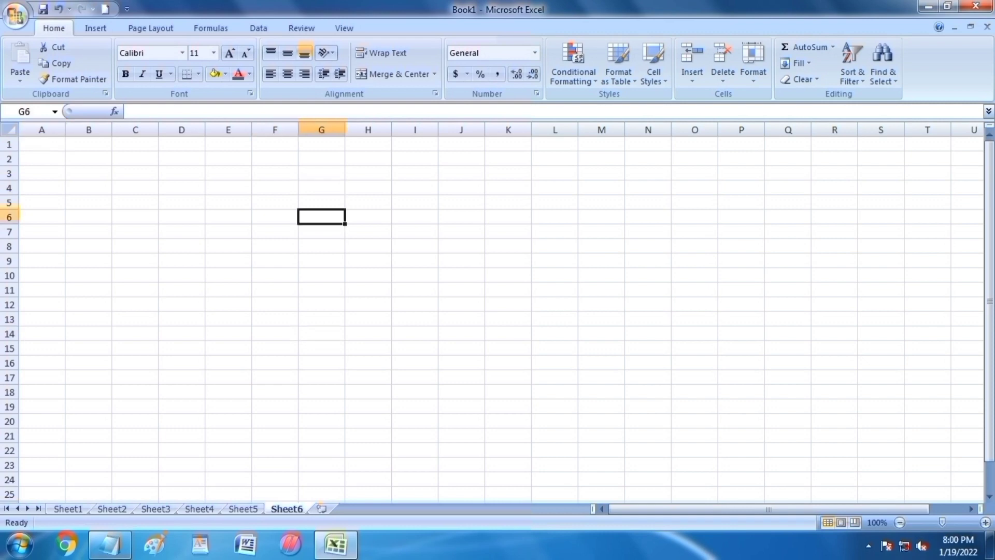